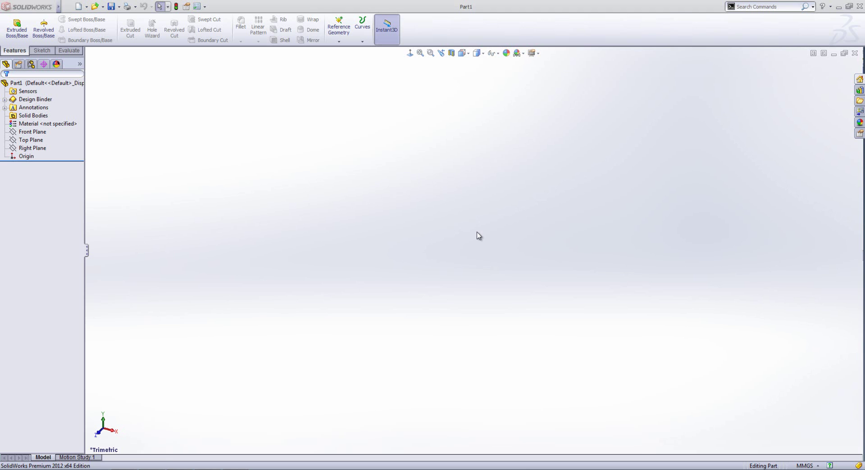
# Step: Undock the CommandManager into a floating palette and dock it vertically along the window's left edge
pyautogui.moveTo(468, 32); pyautogui.dragTo(246, 75)
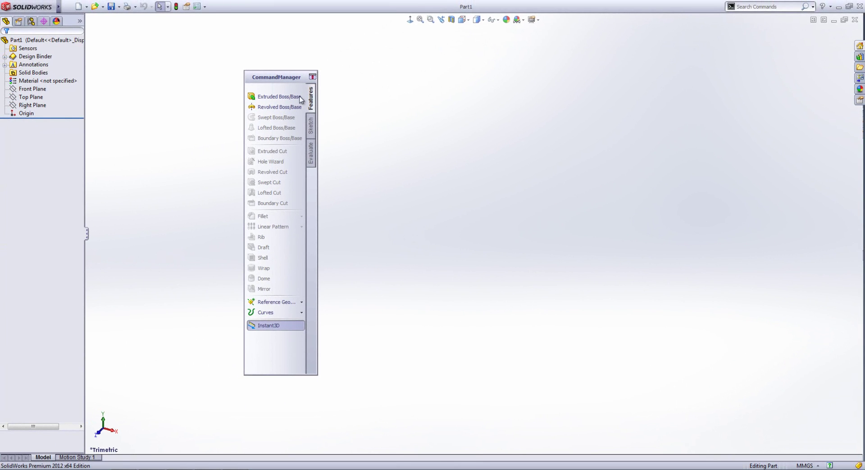
pyautogui.moveTo(285, 80); pyautogui.dragTo(298, 66)
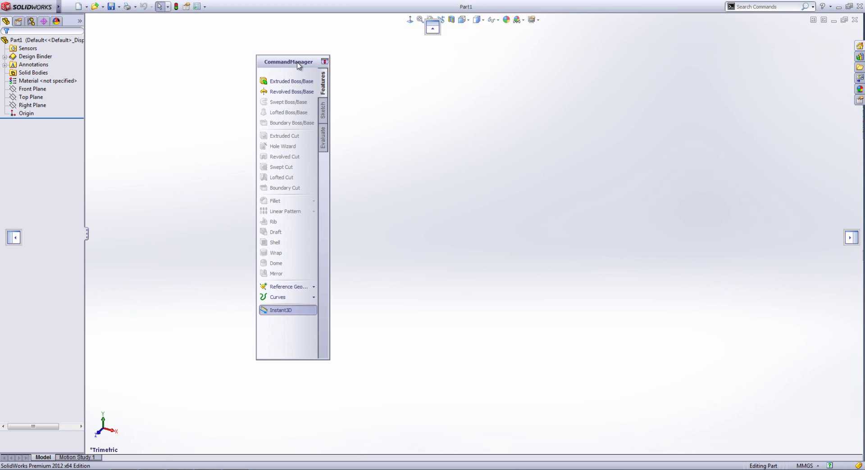
pyautogui.moveTo(297, 66); pyautogui.dragTo(20, 241)
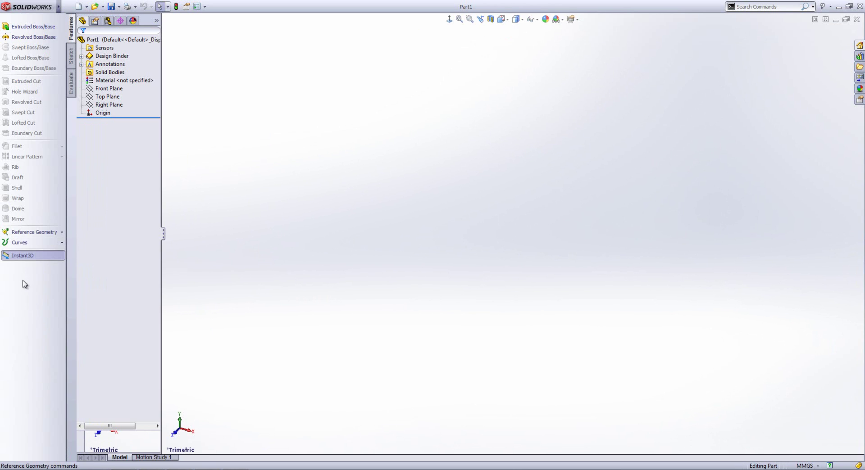
# Step: Dock the CommandManager along the window's right edge, and return it to its horizontal position at the top
pyautogui.moveTo(25, 284); pyautogui.dragTo(849, 239)
pyautogui.doubleClick(819, 302)
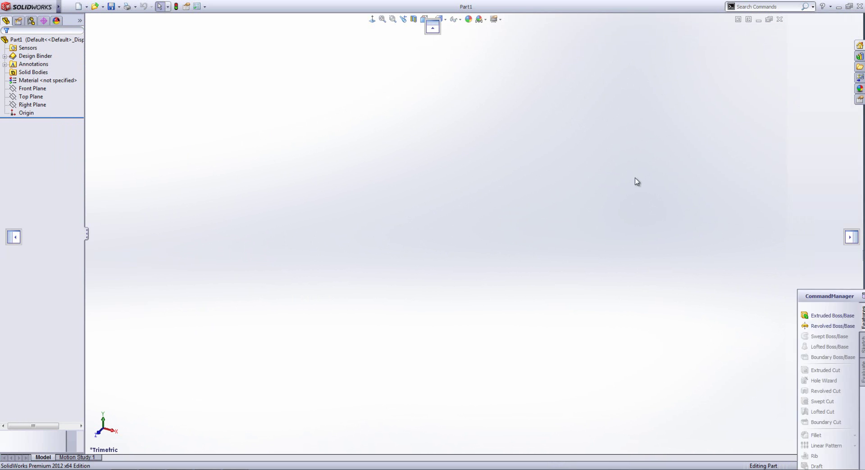
pyautogui.moveTo(636, 181); pyautogui.dragTo(433, 27)
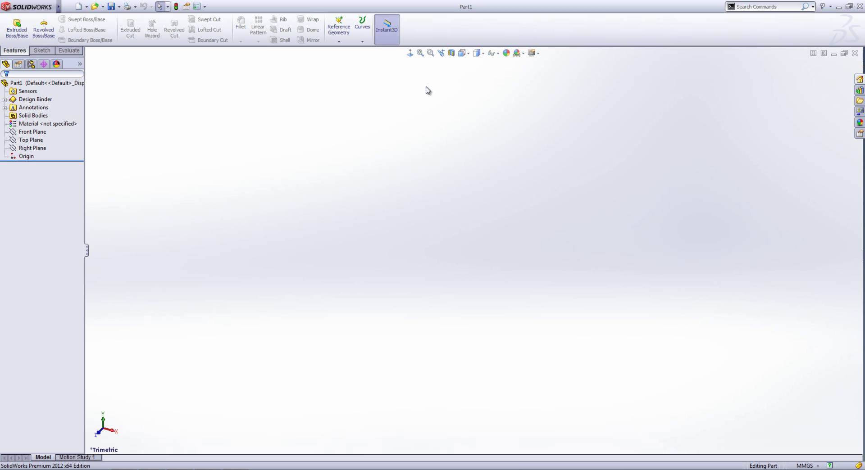
# Step: Turn off the display of the CommandManager and turn it back on
pyautogui.rightClick(448, 31)
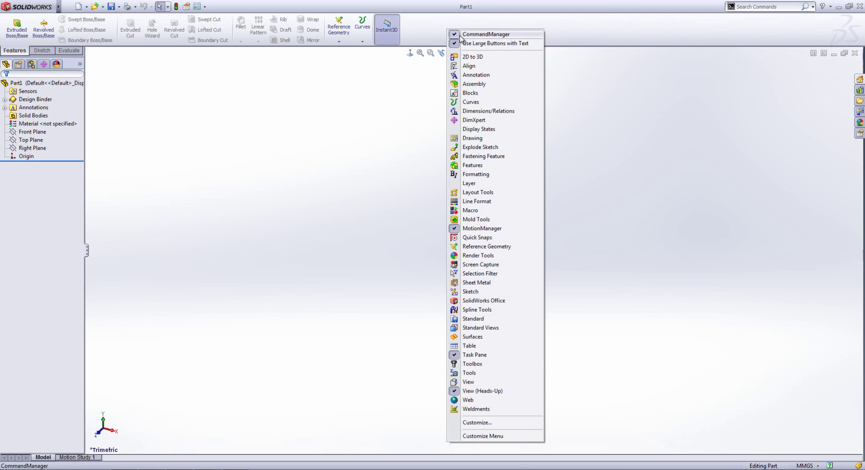
pyautogui.click(460, 35)
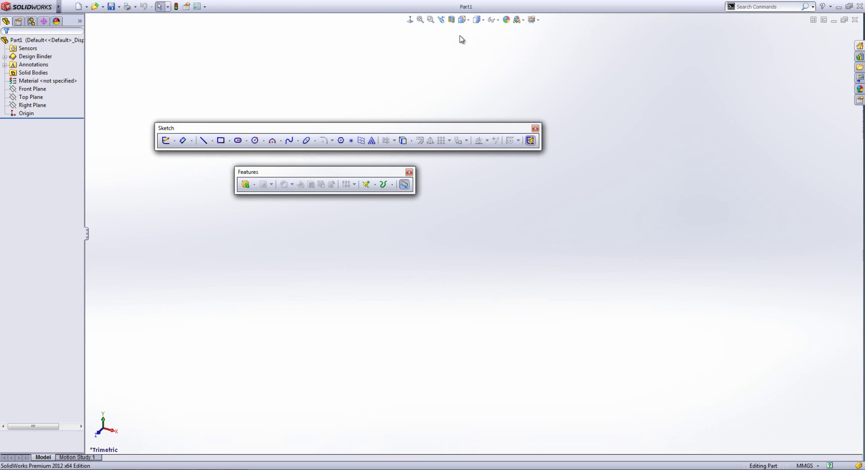
pyautogui.rightClick(479, 9)
pyautogui.click(505, 13)
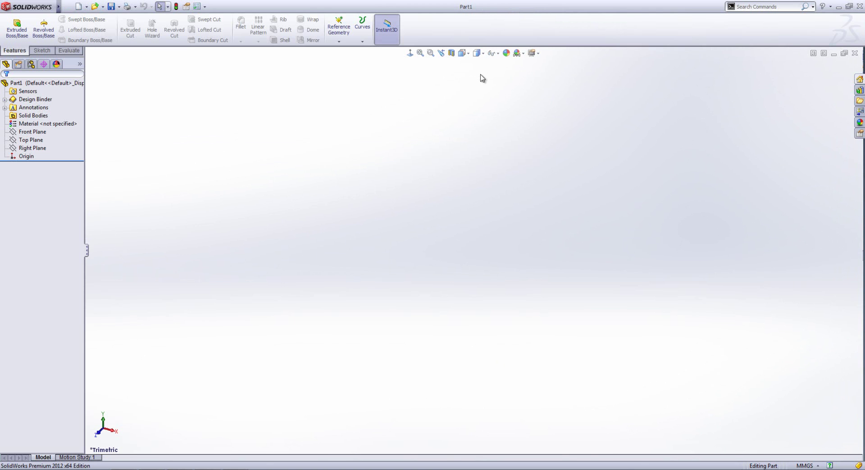
# Step: Disable Use Large Buttons with Text for the CommandManager and enable it again
pyautogui.rightClick(482, 22)
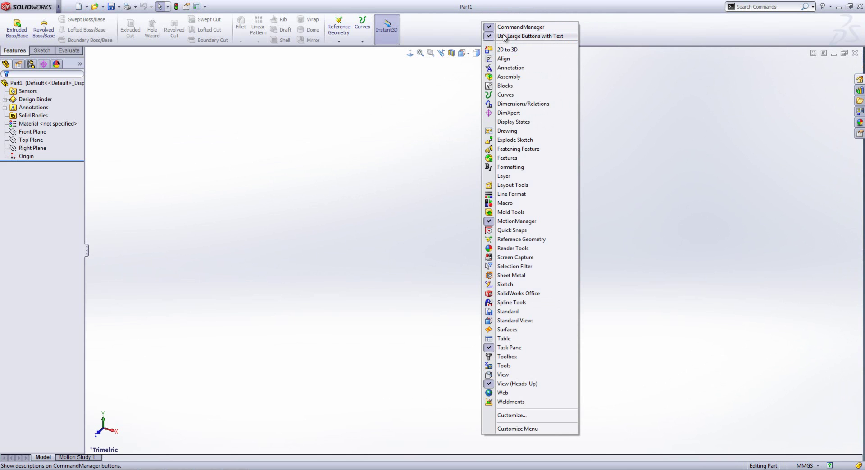
pyautogui.click(504, 37)
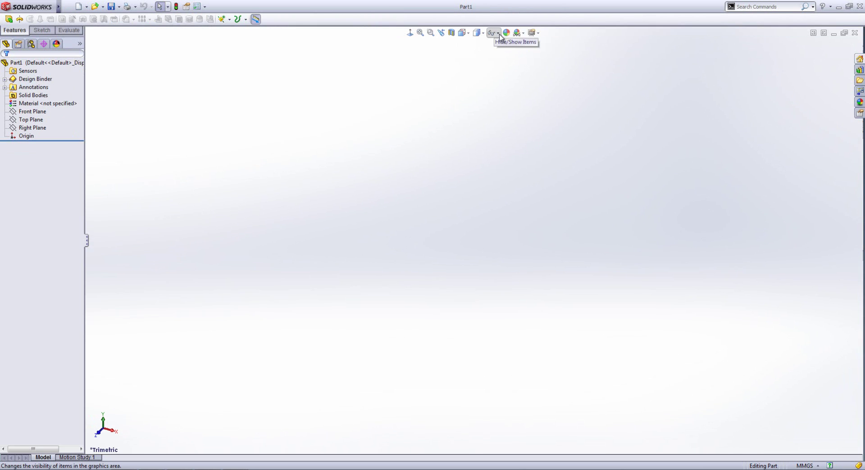
pyautogui.rightClick(522, 21)
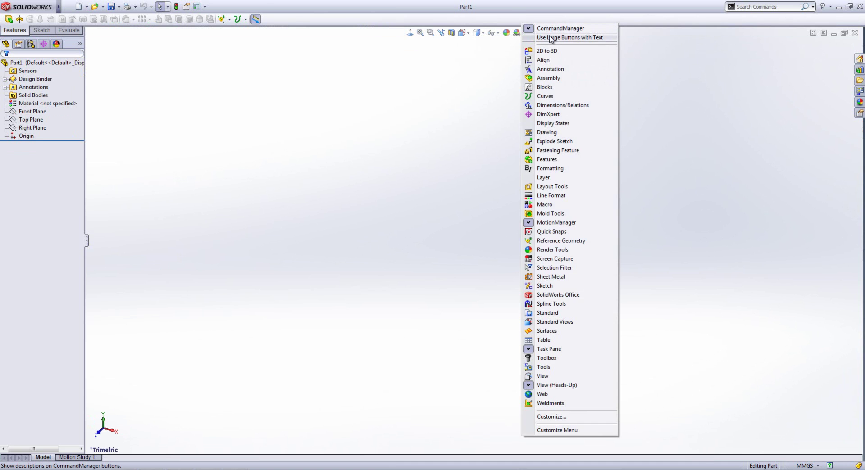
pyautogui.click(550, 38)
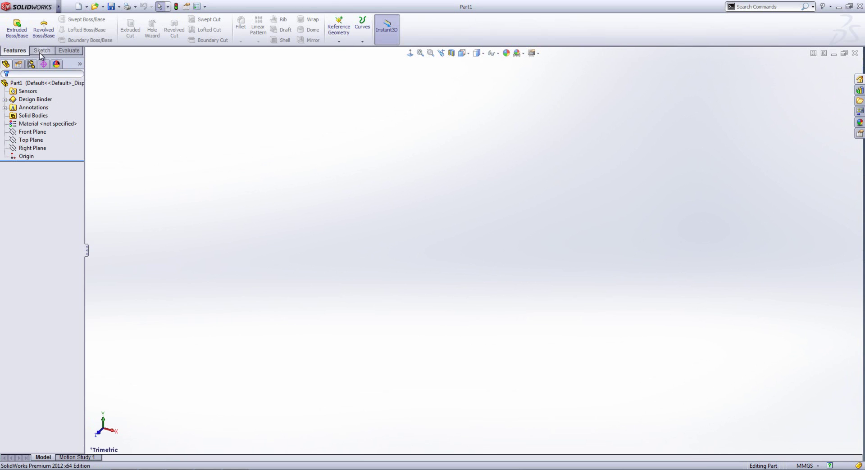
# Step: Add the Surfaces, Sheet Metal, Weldments and Mold Tools tabs to the CommandManager
pyautogui.rightClick(16, 53)
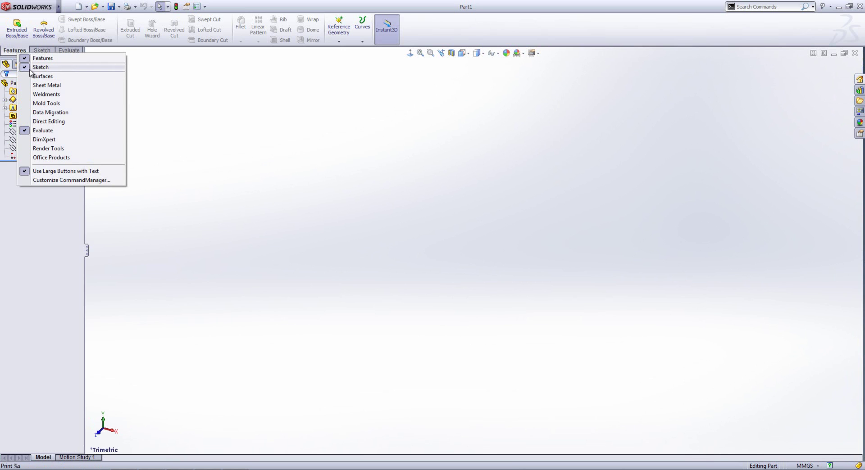
pyautogui.click(43, 76)
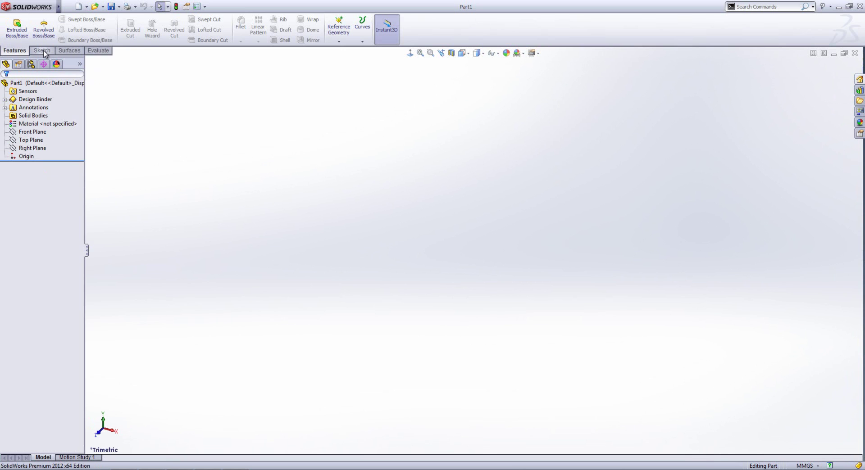
pyautogui.rightClick(45, 51)
pyautogui.click(63, 83)
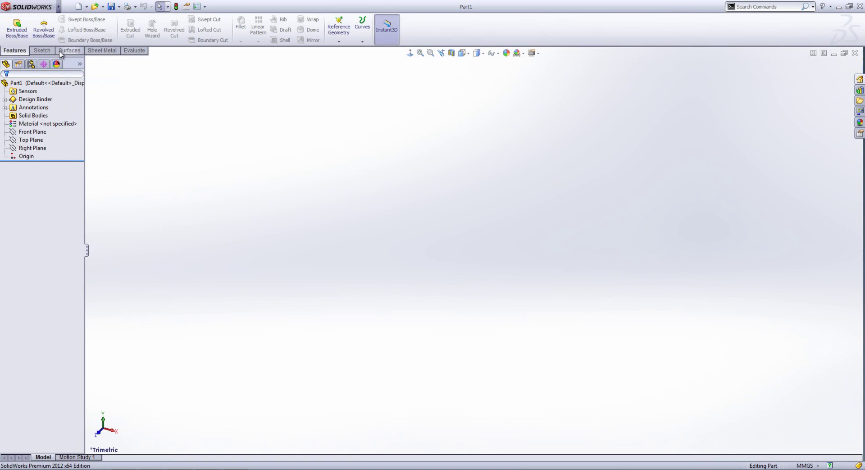
pyautogui.rightClick(59, 49)
pyautogui.click(75, 92)
pyautogui.rightClick(70, 53)
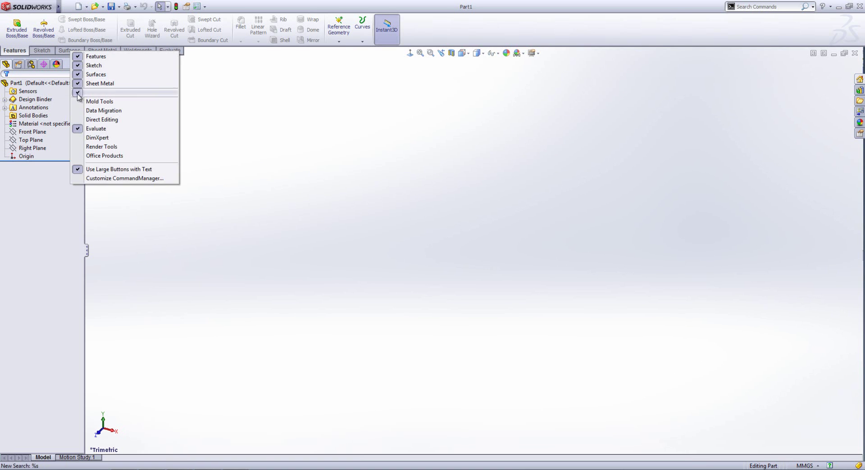
pyautogui.click(87, 99)
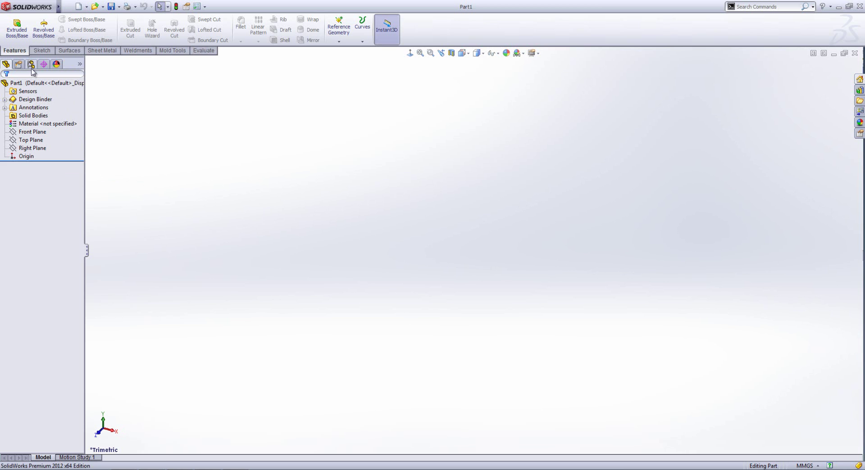
# Step: Start customizing the CommandManager and show the command categories, moving the Customize dialog higher
pyautogui.rightClick(46, 53)
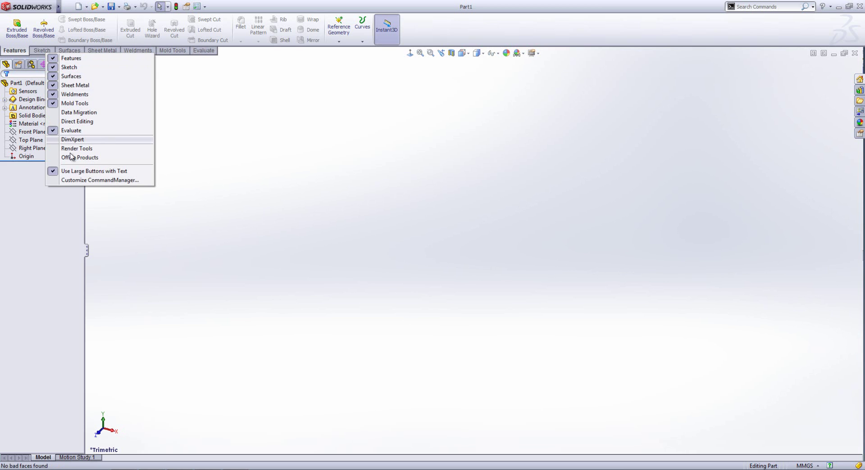
pyautogui.click(80, 180)
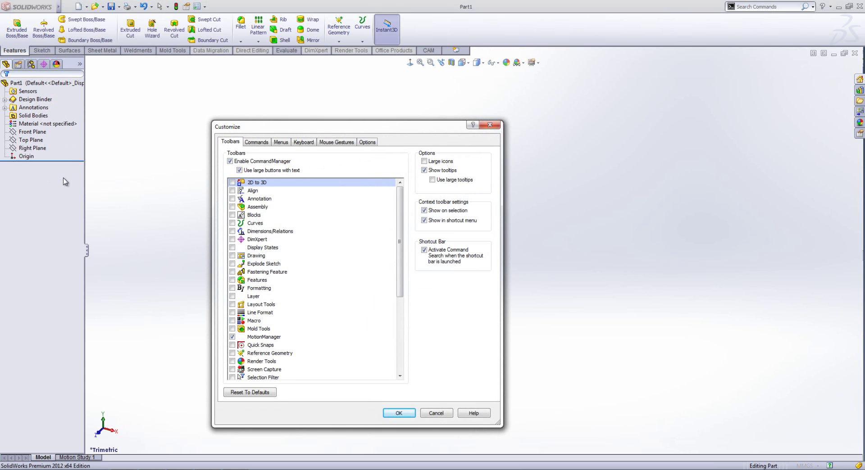
pyautogui.moveTo(230, 128); pyautogui.dragTo(225, 84)
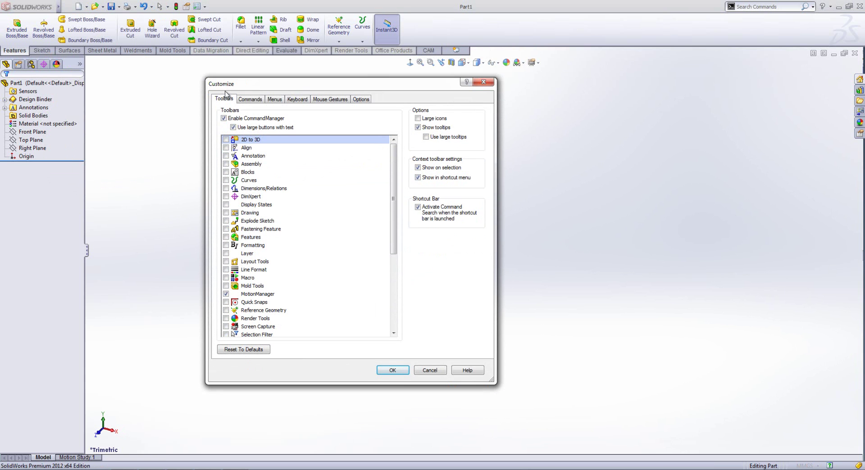
pyautogui.click(250, 99)
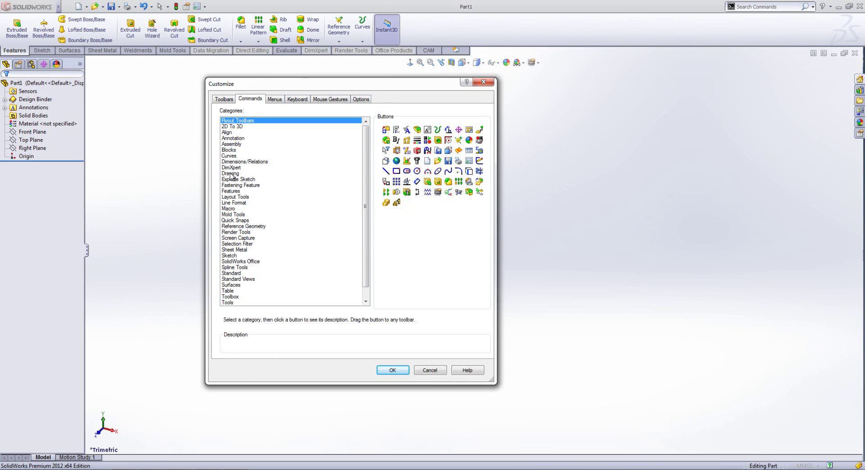
# Step: Add the Combine command from the Features category to the CommandManager's Features tab and remove it again
pyautogui.click(231, 191)
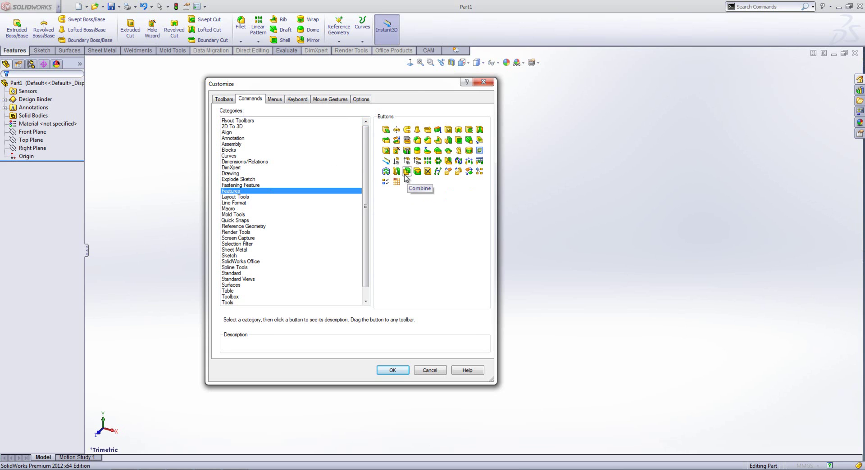
pyautogui.moveTo(406, 171); pyautogui.dragTo(412, 26)
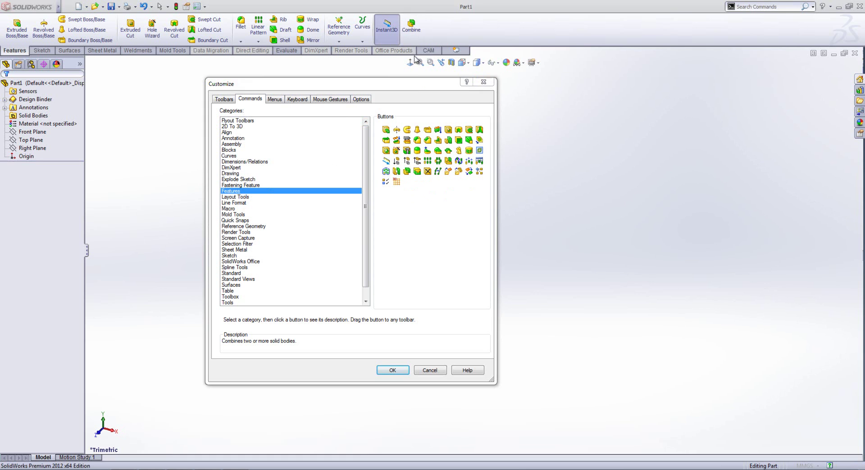
pyautogui.moveTo(411, 27); pyautogui.dragTo(419, 223)
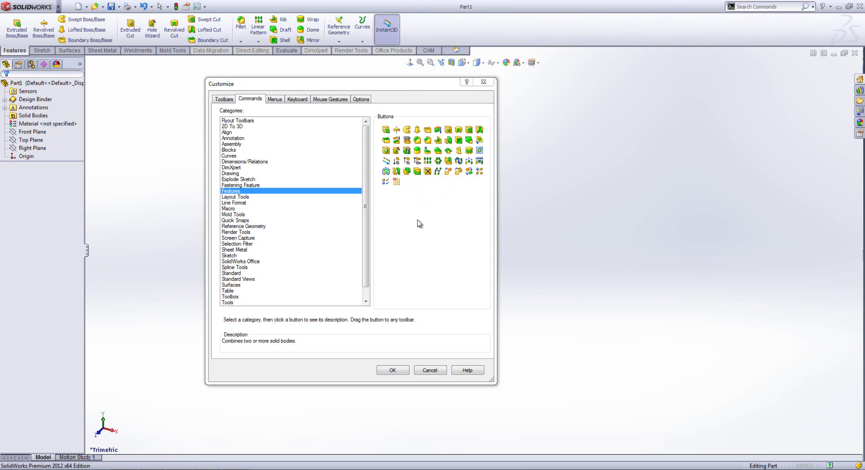
# Step: Add an empty tab to the CommandManager and name it Common Tools
pyautogui.rightClick(453, 53)
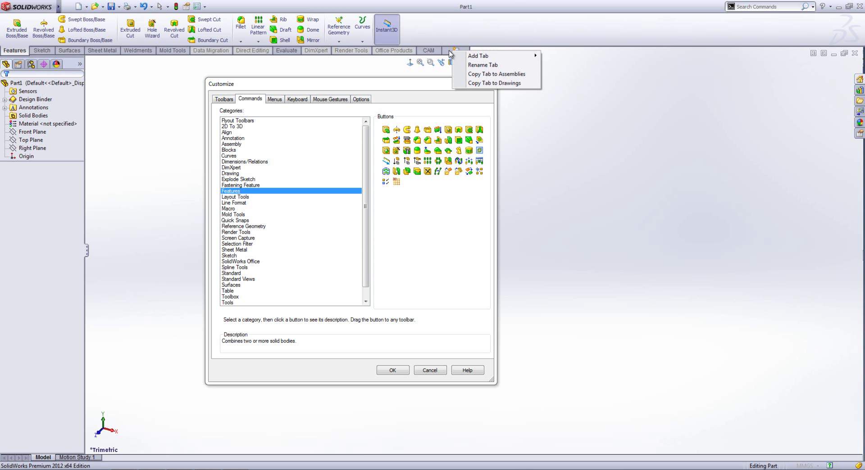
pyautogui.moveTo(470, 57)
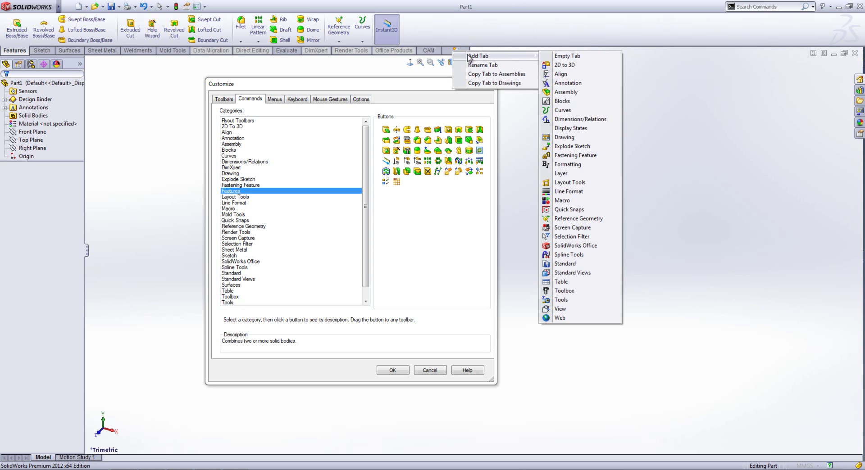
pyautogui.click(566, 57)
pyautogui.write('Co')
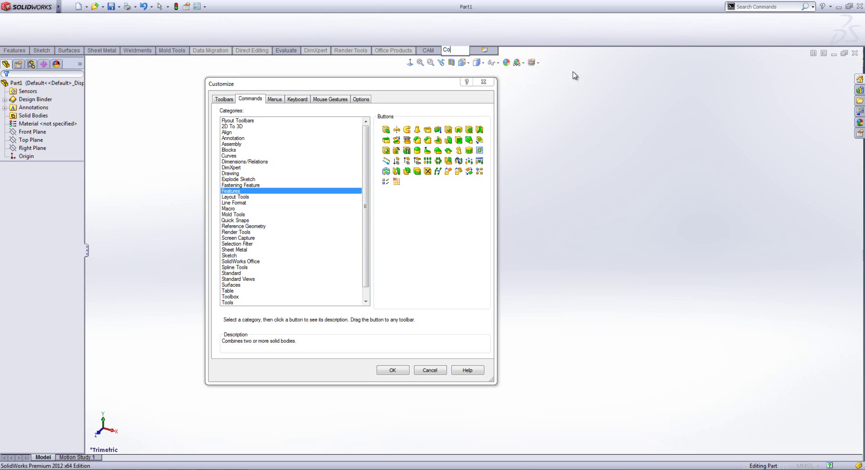
pyautogui.write('mmon Tools')
# Step: Add Sketch, Corner Rectangle, Line and Circle from the Sketch category to the Common Tools tab
pyautogui.click(224, 256)
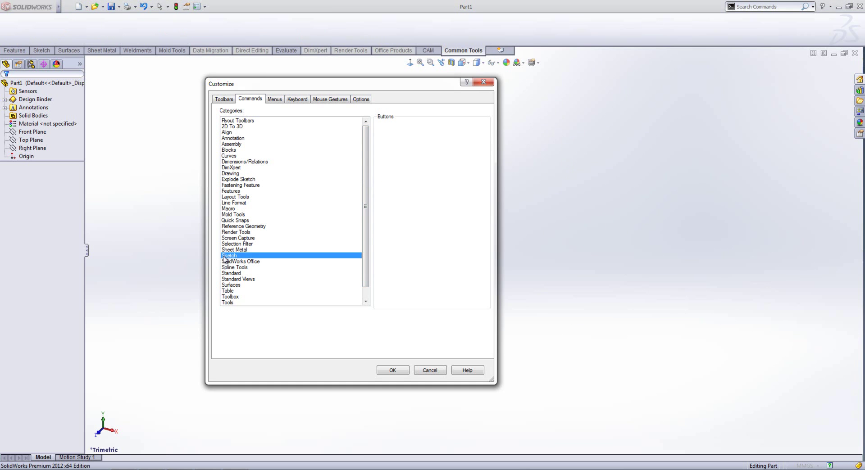
pyautogui.moveTo(407, 130)
pyautogui.mouseDown()
pyautogui.moveTo(67, 31)
pyautogui.moveTo(10, 24)
pyautogui.mouseUp()
pyautogui.moveTo(458, 129); pyautogui.dragTo(32, 24)
pyautogui.moveTo(448, 131)
pyautogui.mouseDown()
pyautogui.moveTo(160, 35)
pyautogui.moveTo(136, 38)
pyautogui.mouseUp()
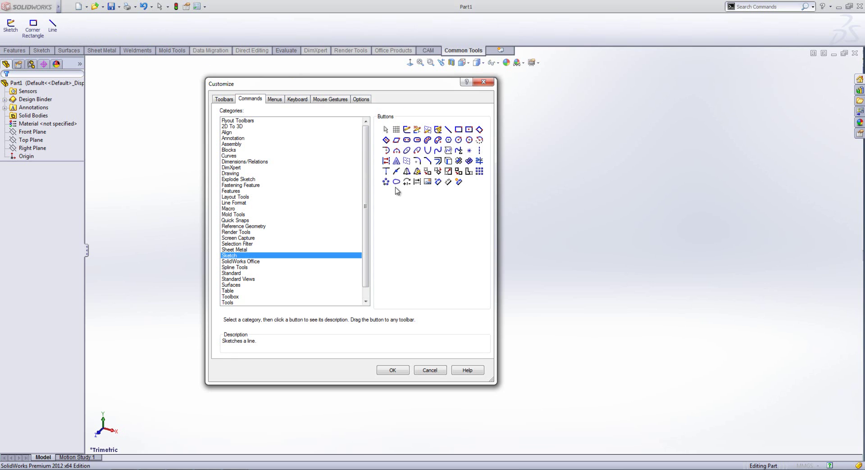
pyautogui.moveTo(459, 140); pyautogui.dragTo(67, 26)
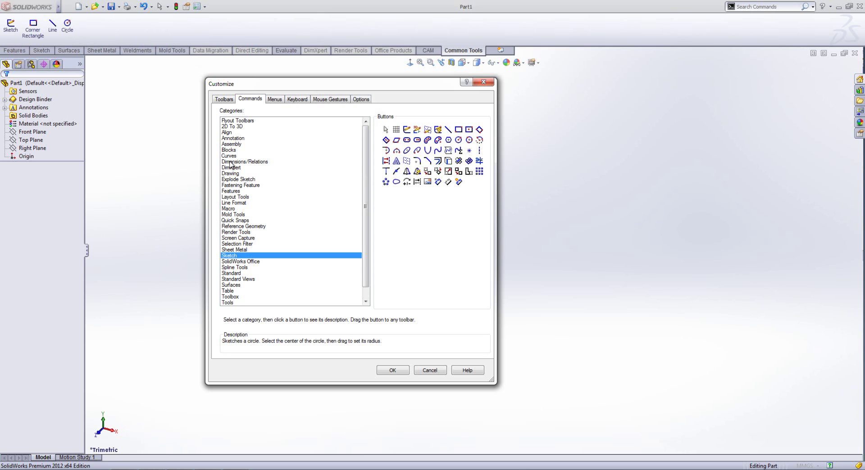
# Step: Add Extruded Boss/Base, Revolved Boss/Base and two Extruded Cut commands from the Features category to the Common Tools tab
pyautogui.click(232, 191)
pyautogui.moveTo(396, 130)
pyautogui.mouseDown()
pyautogui.moveTo(88, 27)
pyautogui.moveTo(397, 131)
pyautogui.moveTo(193, 33)
pyautogui.moveTo(226, 53)
pyautogui.mouseUp()
pyautogui.moveTo(448, 131); pyautogui.dragTo(140, 27)
pyautogui.moveTo(410, 113); pyautogui.dragTo(165, 27)
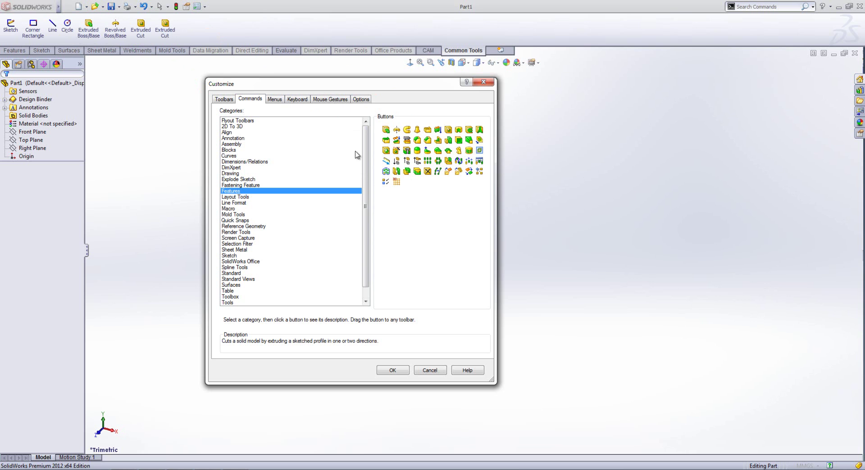
# Step: Add Base Flange/Tab, Convert to Sheet Metal, Edge Flange and Hem from the Sheet Metal category to the Common Tools tab
pyautogui.click(237, 250)
pyautogui.moveTo(386, 130); pyautogui.dragTo(244, 28)
pyautogui.moveTo(396, 131); pyautogui.dragTo(287, 33)
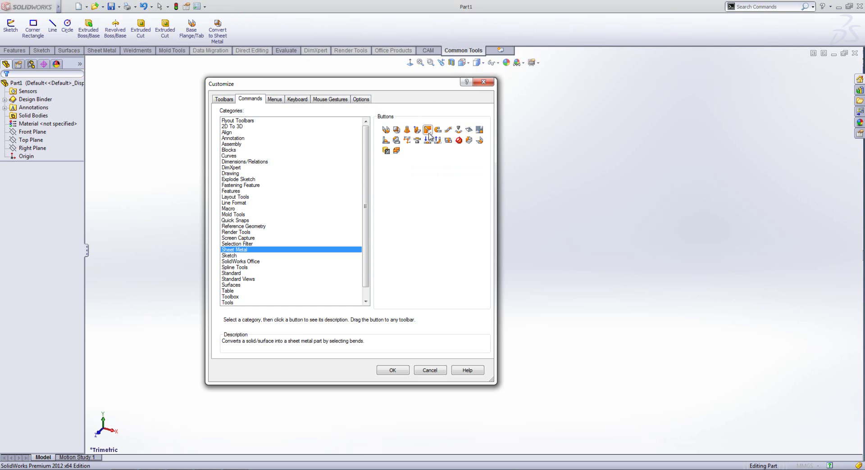
pyautogui.moveTo(427, 130); pyautogui.dragTo(238, 27)
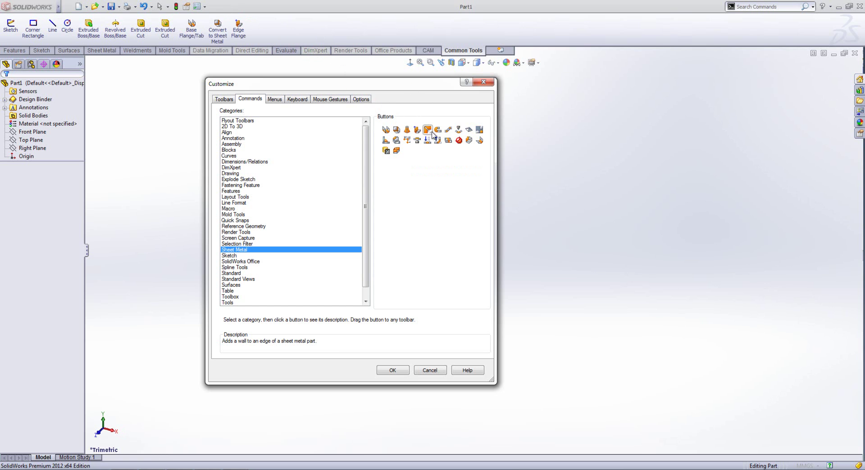
pyautogui.moveTo(435, 132); pyautogui.dragTo(318, 38)
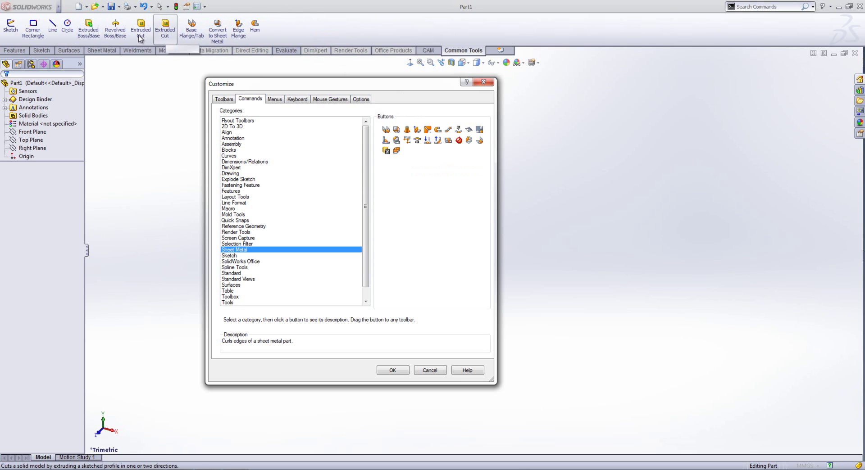
# Step: Begin new groups at Extruded Boss/Base and at Base Flange/Tab on the Common Tools tab
pyautogui.rightClick(99, 33)
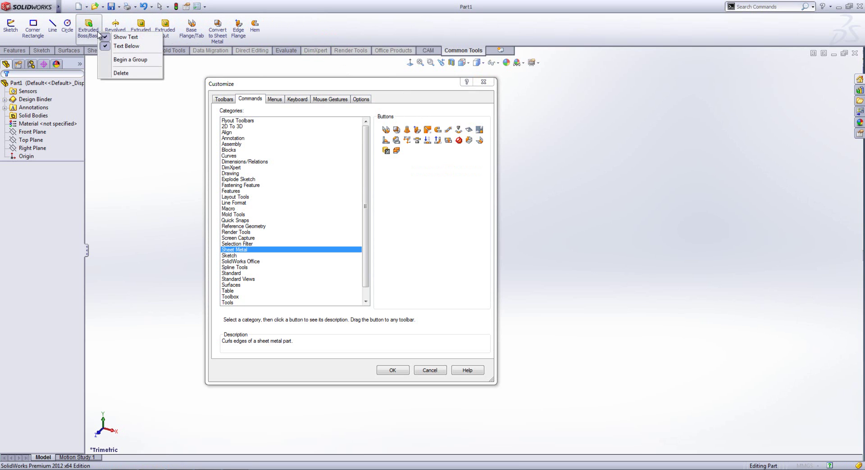
pyautogui.click(109, 60)
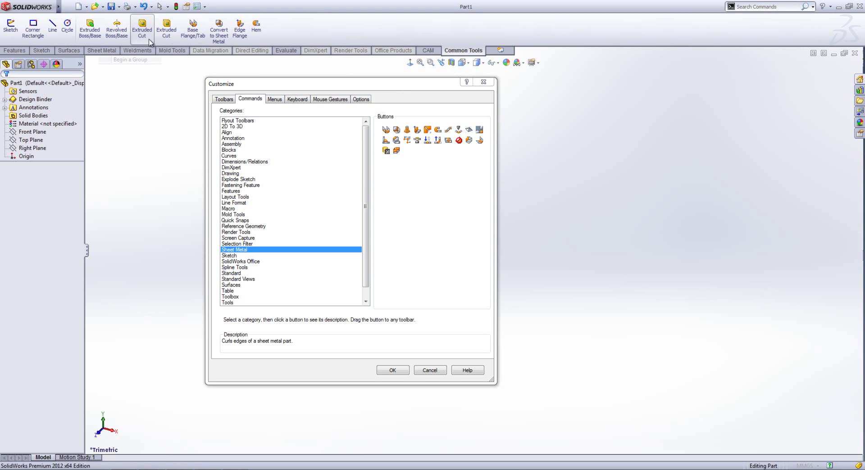
pyautogui.rightClick(192, 36)
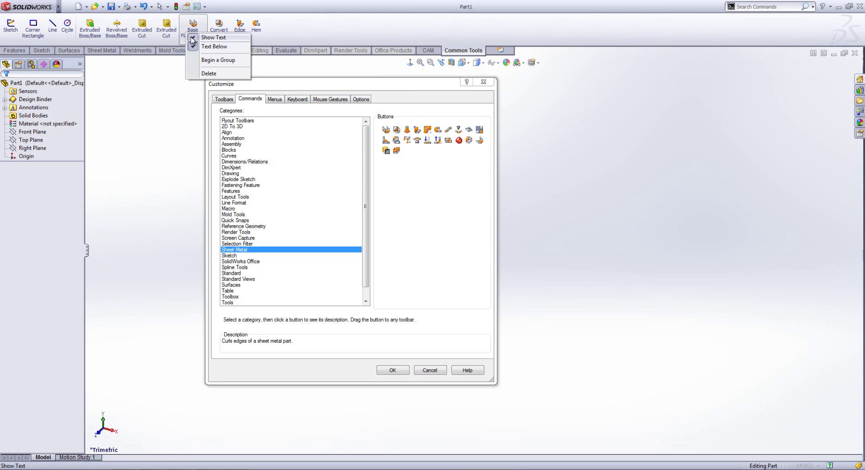
pyautogui.click(217, 60)
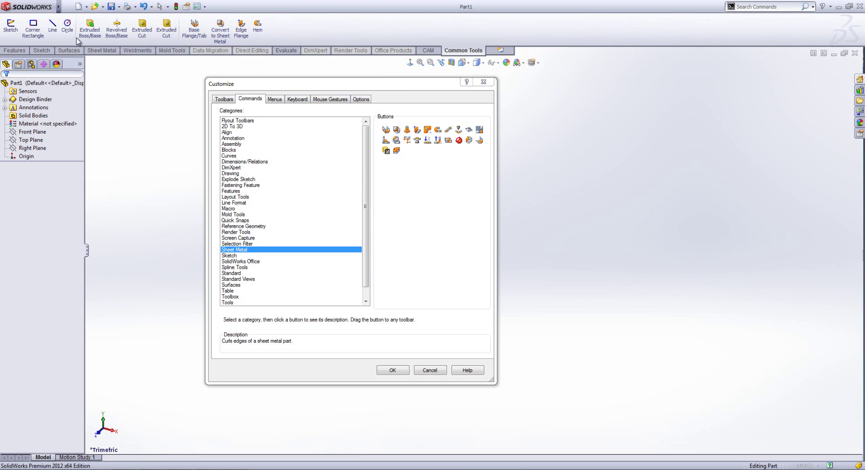
# Step: Turn off Text Below for Hem, Edge Flange and Convert to Sheet Metal so their labels sit beside the icons
pyautogui.rightClick(258, 39)
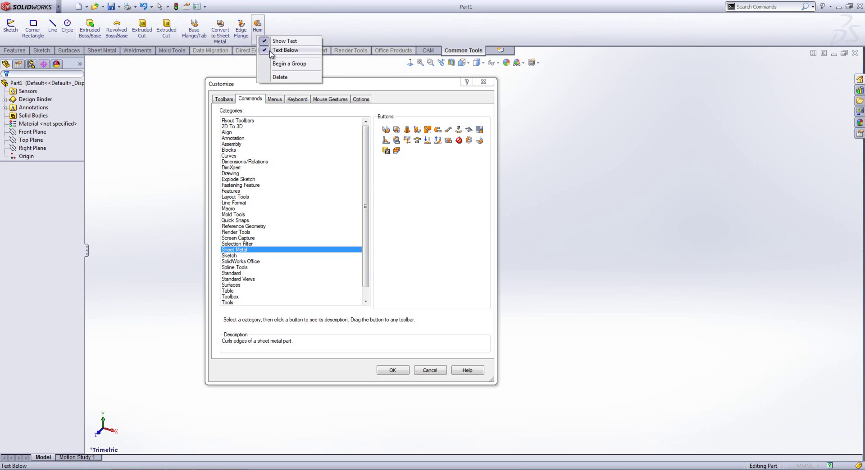
pyautogui.click(271, 50)
pyautogui.rightClick(243, 33)
pyautogui.press('Escape')
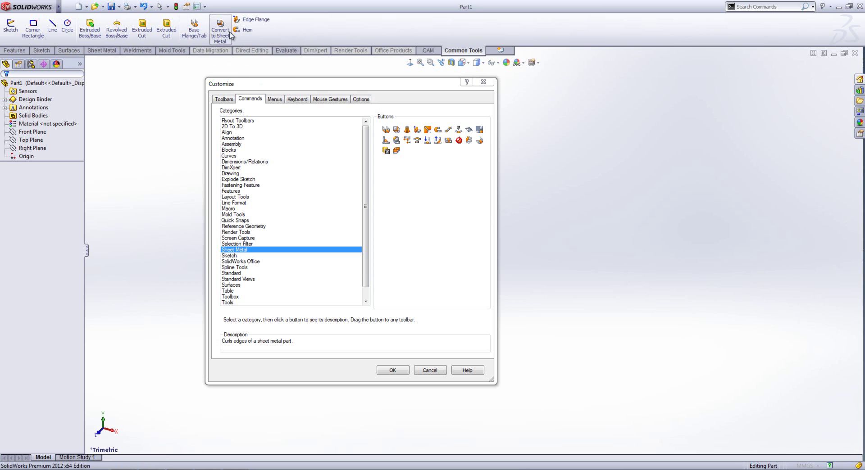
pyautogui.rightClick(229, 32)
pyautogui.click(249, 47)
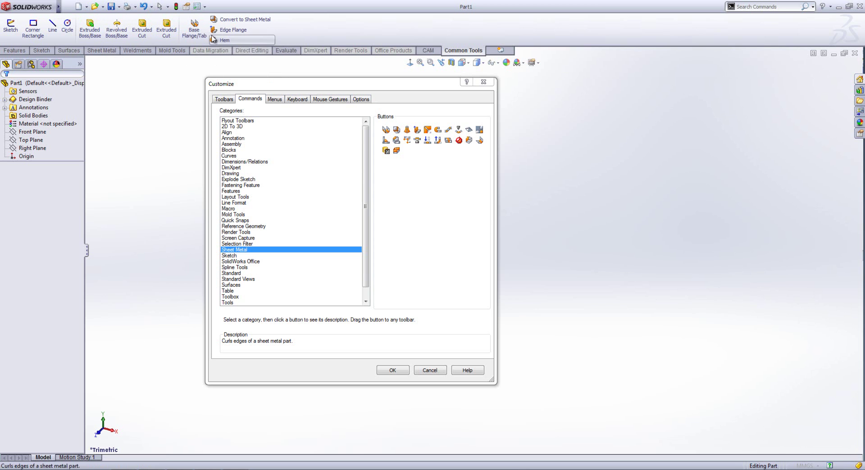
# Step: Hide the text labels of Convert to Sheet Metal, Edge Flange and Base Flange/Tab, leaving only their icons
pyautogui.rightClick(232, 23)
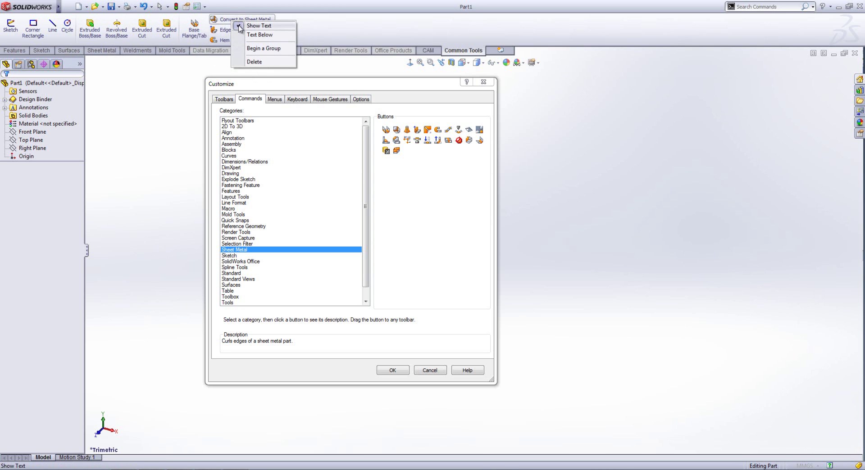
pyautogui.click(239, 26)
pyautogui.rightClick(234, 22)
pyautogui.click(253, 28)
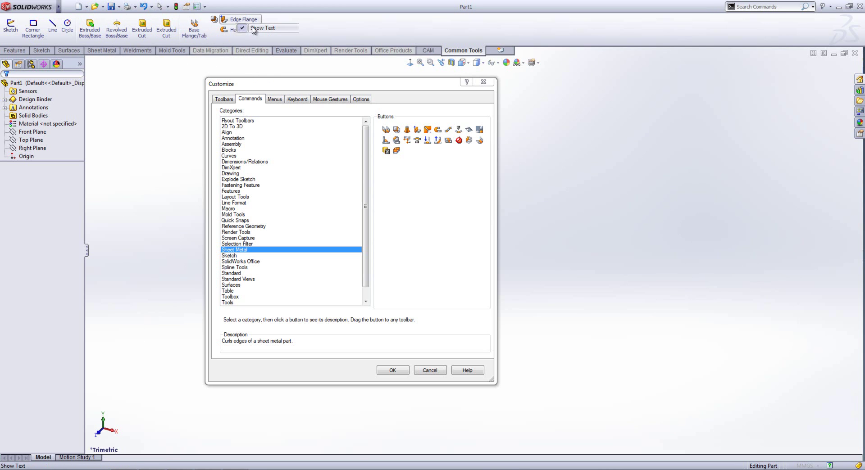
pyautogui.rightClick(201, 33)
pyautogui.click(226, 40)
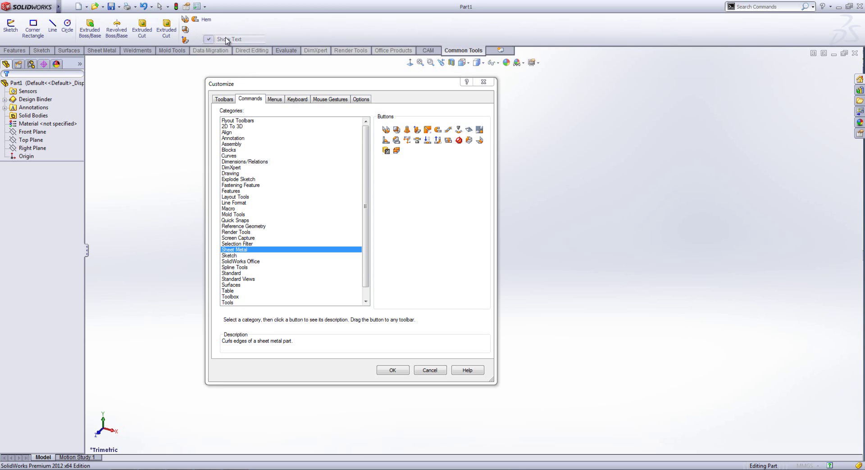
# Step: Try placing the Hem label below its icon, and return it beside the icon
pyautogui.rightClick(206, 20)
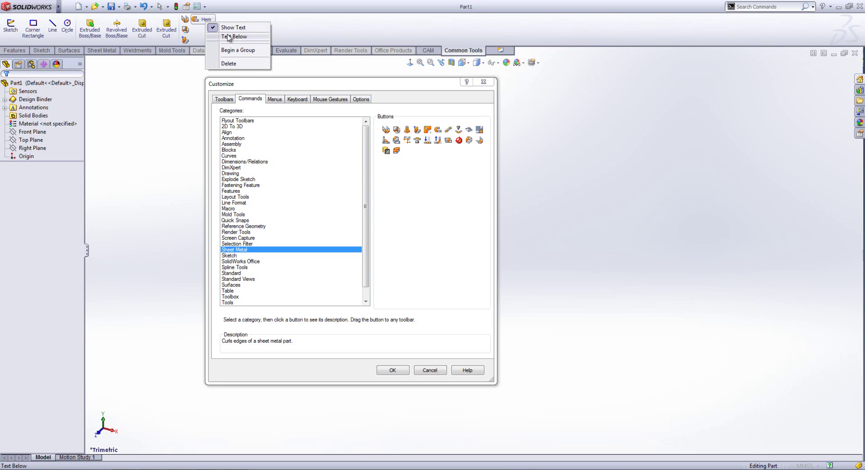
pyautogui.click(227, 38)
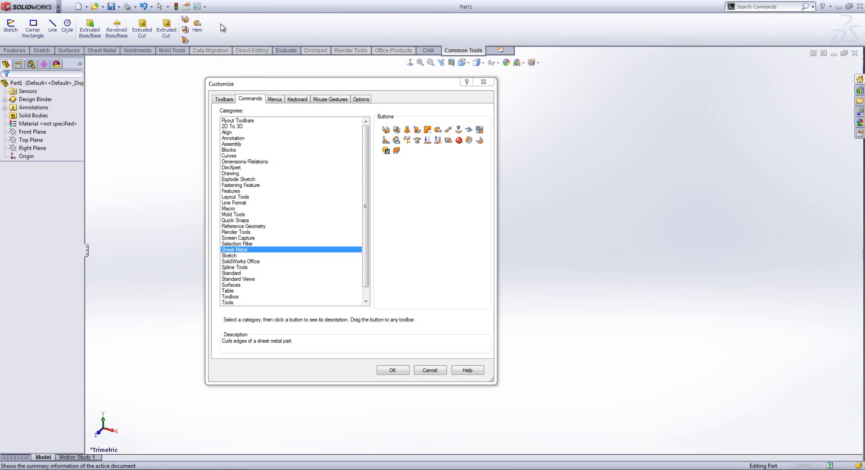
pyautogui.rightClick(200, 26)
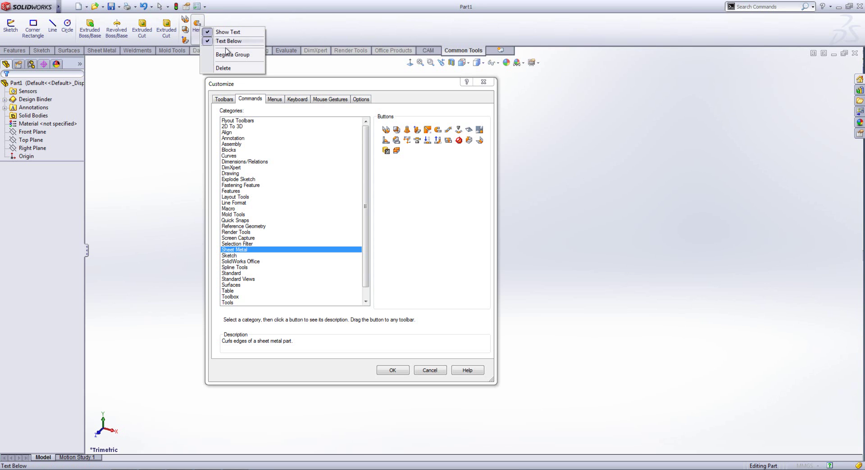
pyautogui.click(229, 41)
# Step: Hide the text label of Hem and accept the CommandManager customization
pyautogui.rightClick(207, 21)
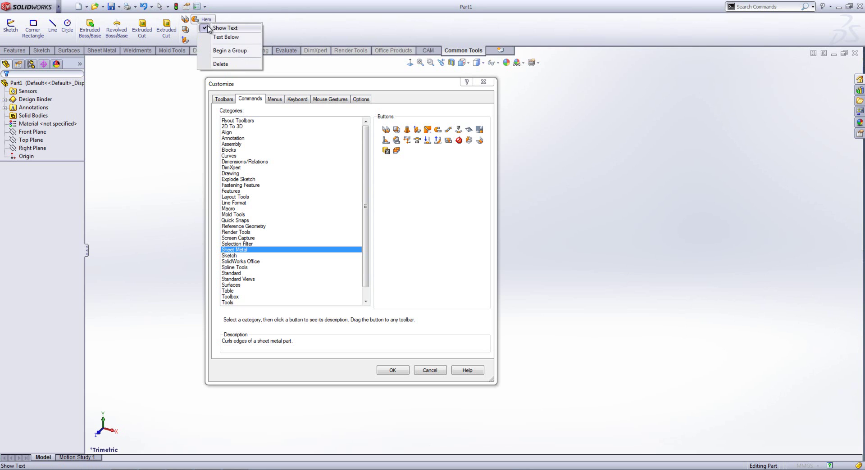
pyautogui.click(224, 28)
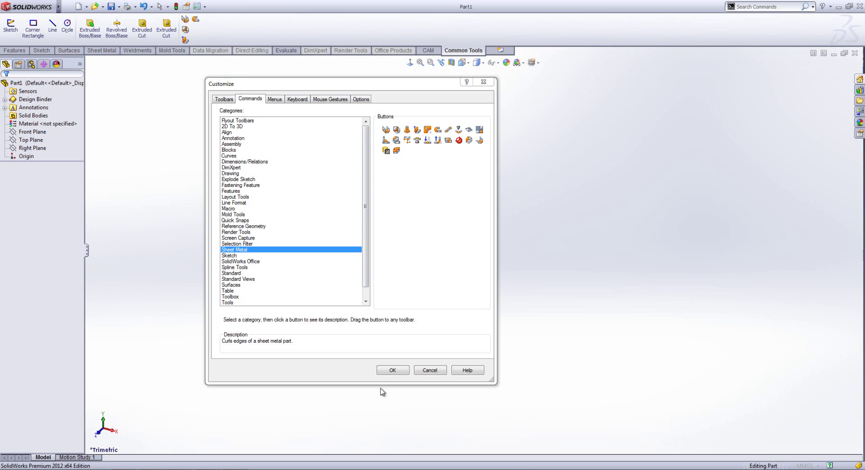
pyautogui.click(392, 371)
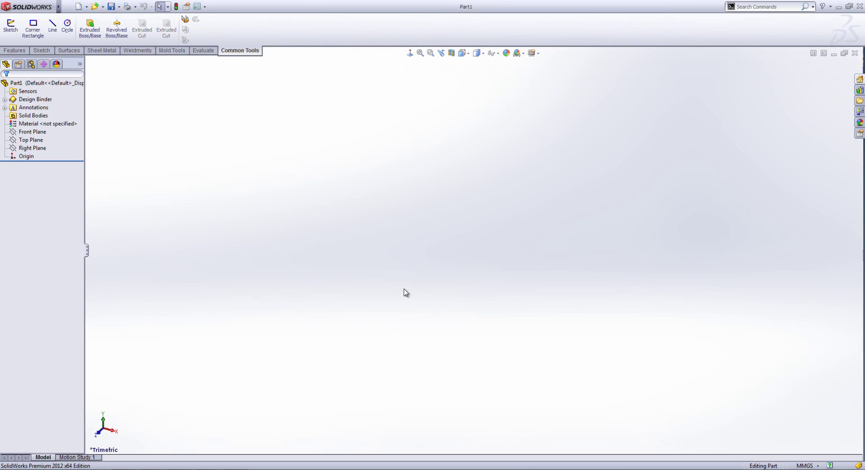